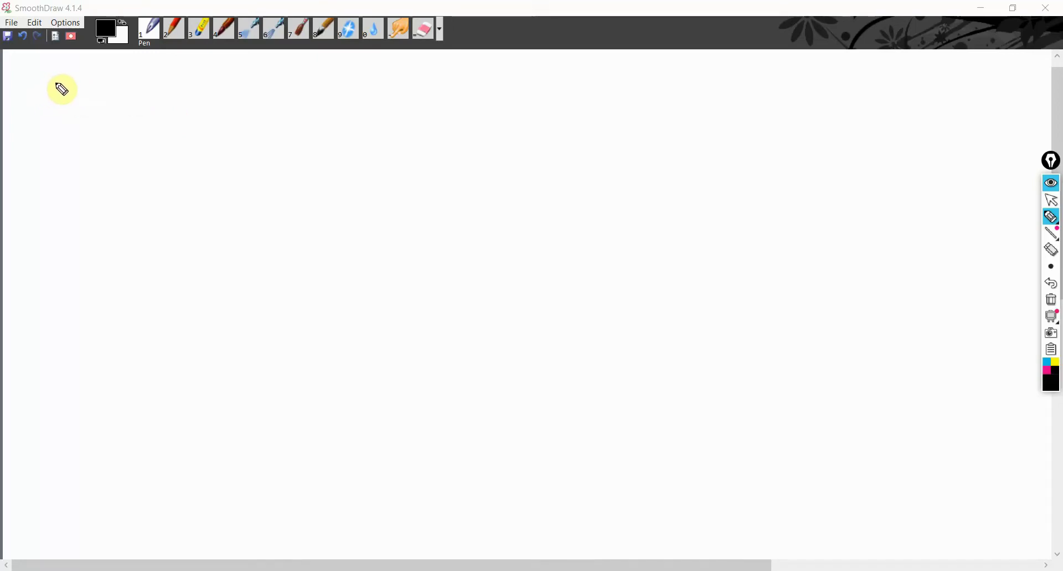
Step: Handwrite the underlined heading "Sampling" with an arrow to the underlined word "Questionnaire" and four short rays after it
mouse_move(60, 82)
left_mouse_down()
mouse_move(48, 99)
mouse_move(76, 96)
left_mouse_up()
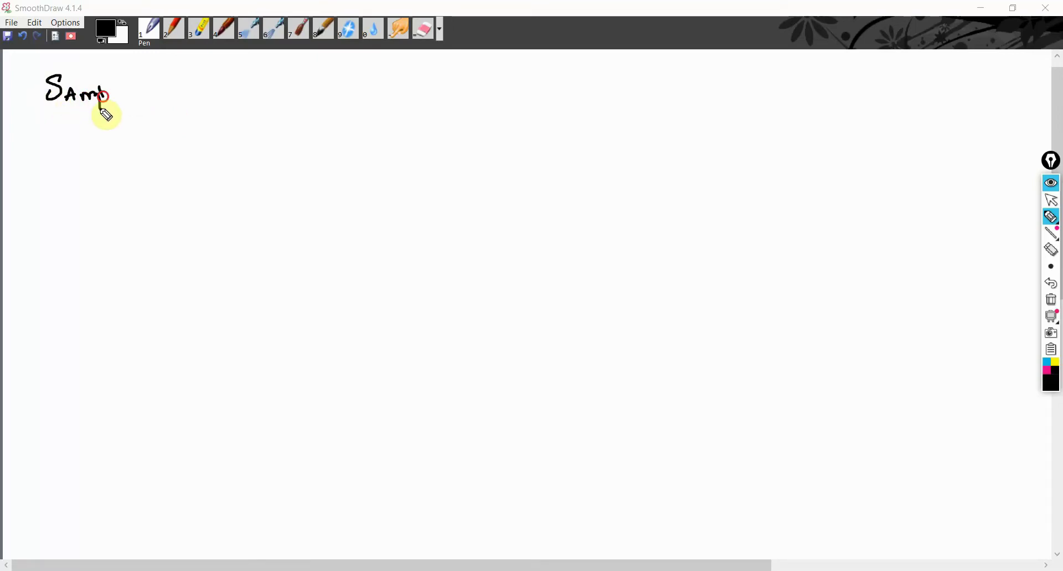
mouse_move(138, 105)
left_mouse_down()
mouse_move(142, 95)
mouse_move(144, 115)
left_mouse_up()
mouse_move(48, 121)
left_mouse_down()
mouse_move(120, 114)
mouse_move(109, 159)
mouse_move(150, 166)
mouse_move(288, 154)
left_mouse_up()
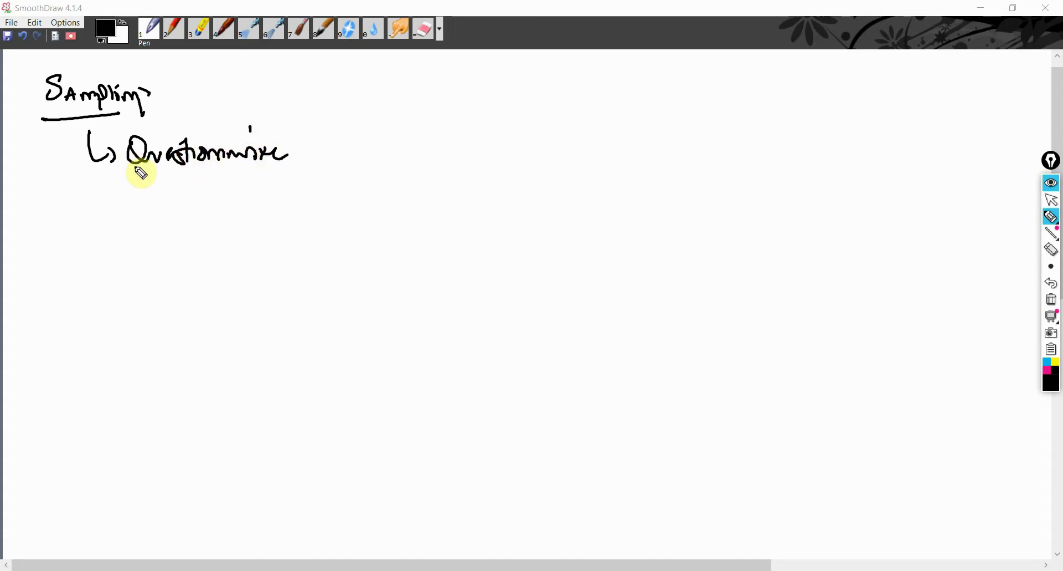
mouse_move(126, 180)
left_mouse_down()
mouse_move(287, 178)
mouse_move(316, 143)
mouse_move(319, 182)
left_mouse_up()
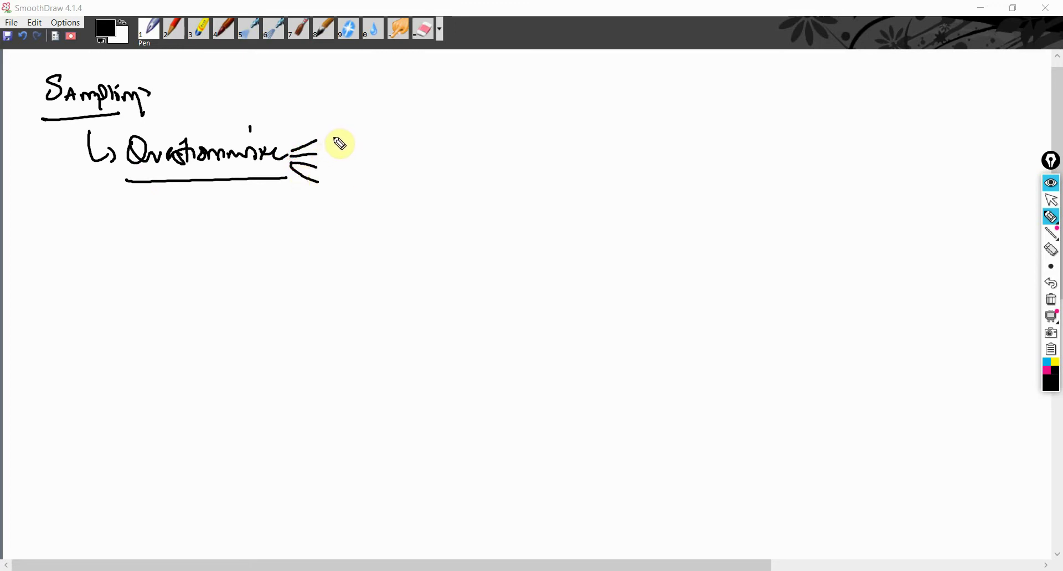
Step: Handwrite "How do we collect the data" below Questionnaire and circle the Sampling heading
mouse_move(250, 224)
left_mouse_down()
mouse_move(251, 239)
mouse_move(379, 235)
left_mouse_up()
mouse_move(394, 234)
left_mouse_down()
mouse_move(410, 221)
mouse_move(463, 233)
mouse_move(470, 217)
mouse_move(513, 235)
mouse_move(581, 228)
left_mouse_up()
left_click_drag(549, 226, 562, 231)
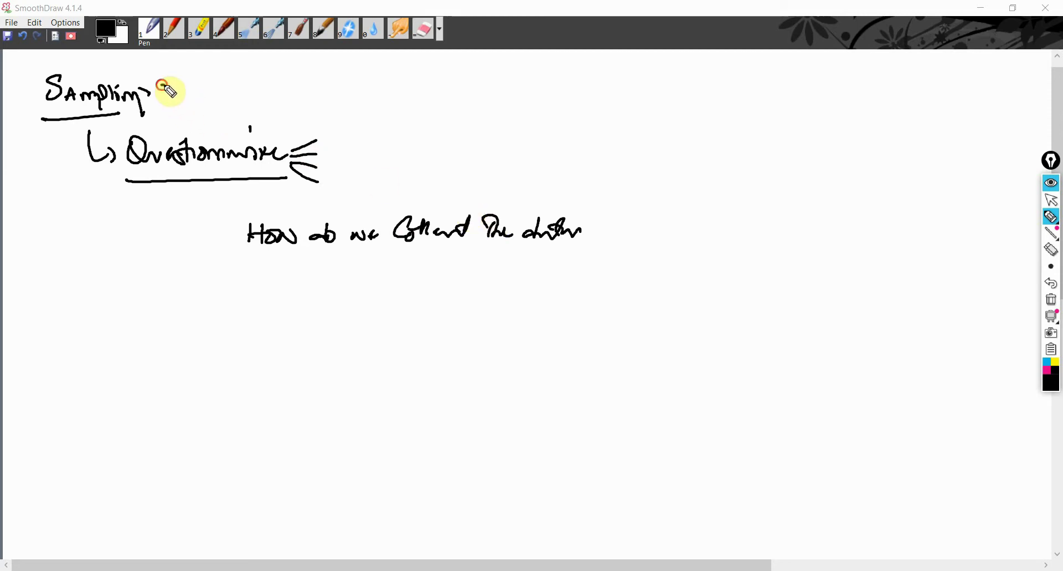
mouse_move(166, 86)
left_mouse_down()
mouse_move(94, 67)
mouse_move(34, 111)
mouse_move(161, 109)
mouse_move(164, 83)
left_mouse_up()
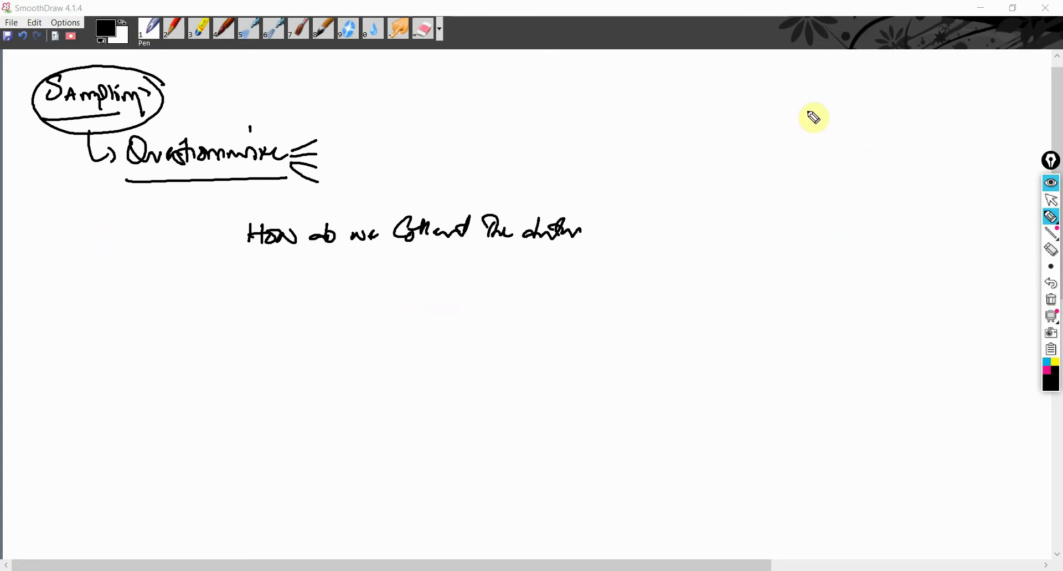
Step: Draw a large oval filled with scattered small marks, circle one mark and connect it to the underlined label "Element"
mouse_move(832, 131)
left_mouse_down()
mouse_move(664, 162)
mouse_move(793, 306)
mouse_move(831, 125)
left_mouse_up()
left_click(785, 117)
left_click(764, 120)
left_click(706, 152)
left_click(730, 178)
left_click(798, 167)
left_click(822, 185)
left_click(831, 211)
left_click(807, 230)
left_click(710, 234)
left_click(753, 262)
left_click(777, 272)
left_click(836, 271)
left_click(863, 242)
left_click(867, 206)
left_click(860, 180)
left_click(832, 160)
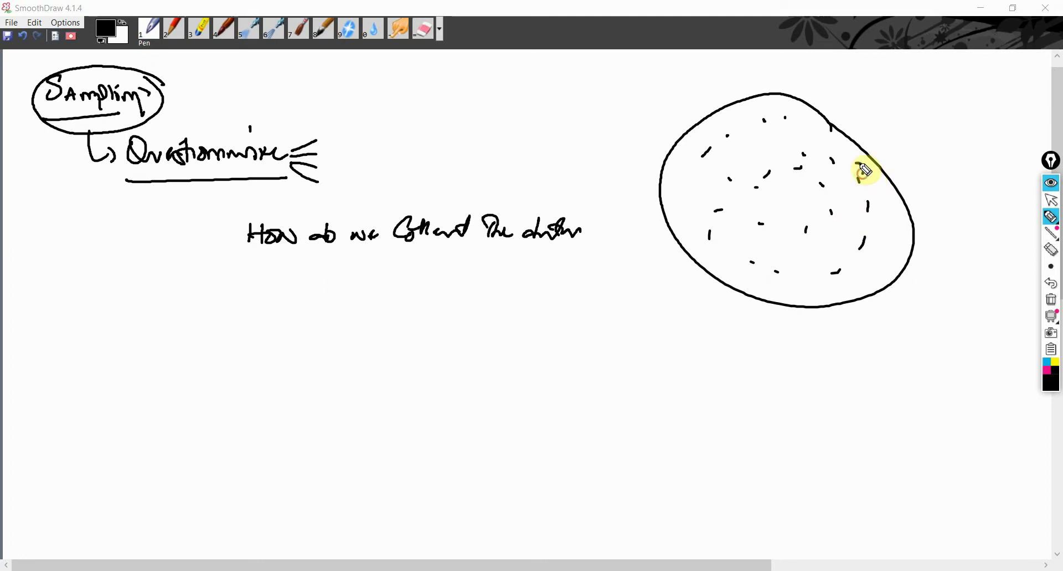
mouse_move(865, 170)
left_mouse_down()
mouse_move(874, 190)
mouse_move(958, 209)
mouse_move(968, 242)
left_mouse_up()
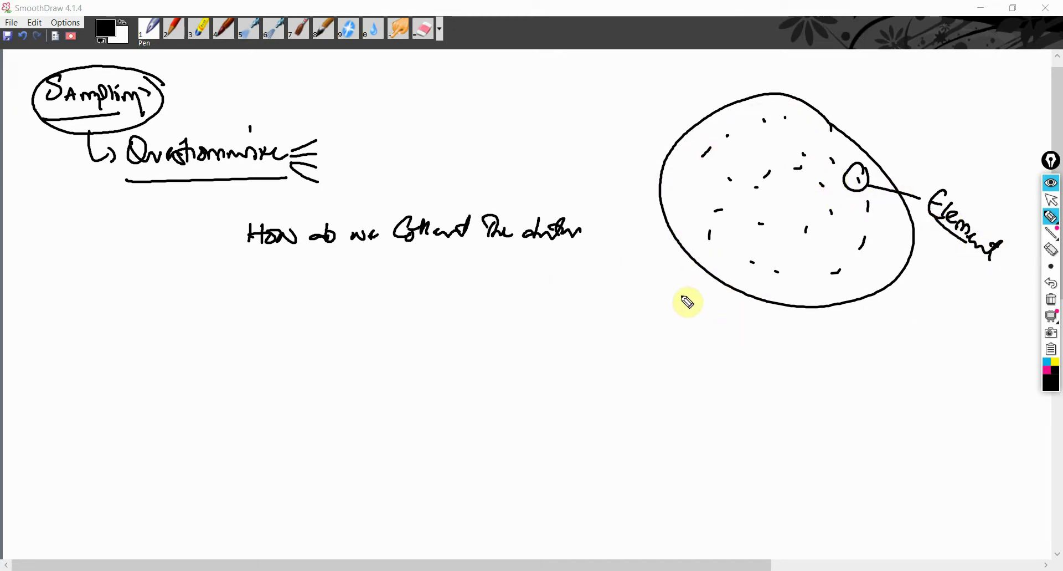
Step: Handwrite "Students" below the large oval, underline and encircle it, and add short rays beside the word
left_click(611, 299)
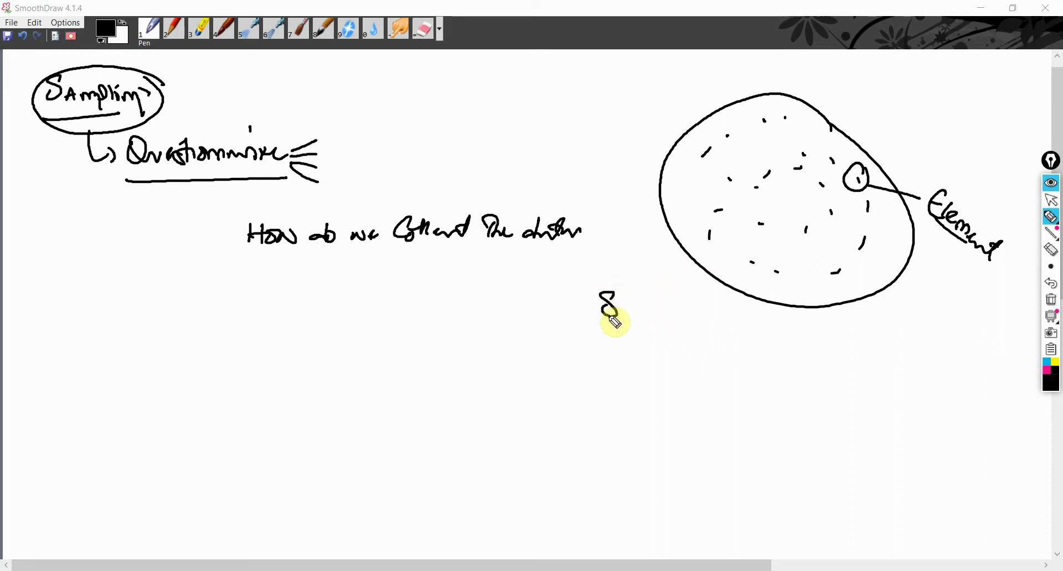
mouse_move(626, 314)
left_mouse_down()
mouse_move(656, 312)
mouse_move(689, 334)
left_mouse_up()
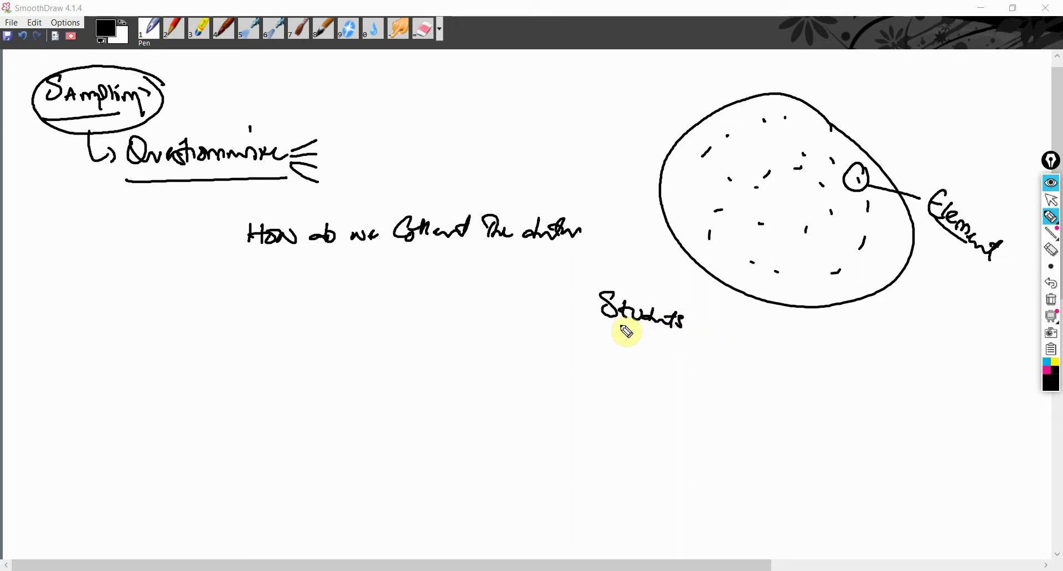
mouse_move(601, 323)
left_mouse_down()
mouse_move(652, 336)
mouse_move(749, 327)
mouse_move(719, 346)
left_mouse_up()
mouse_move(685, 334)
left_mouse_down()
mouse_move(713, 360)
mouse_move(695, 371)
left_mouse_up()
mouse_move(705, 320)
left_mouse_down()
mouse_move(546, 302)
mouse_move(613, 371)
mouse_move(712, 336)
left_mouse_up()
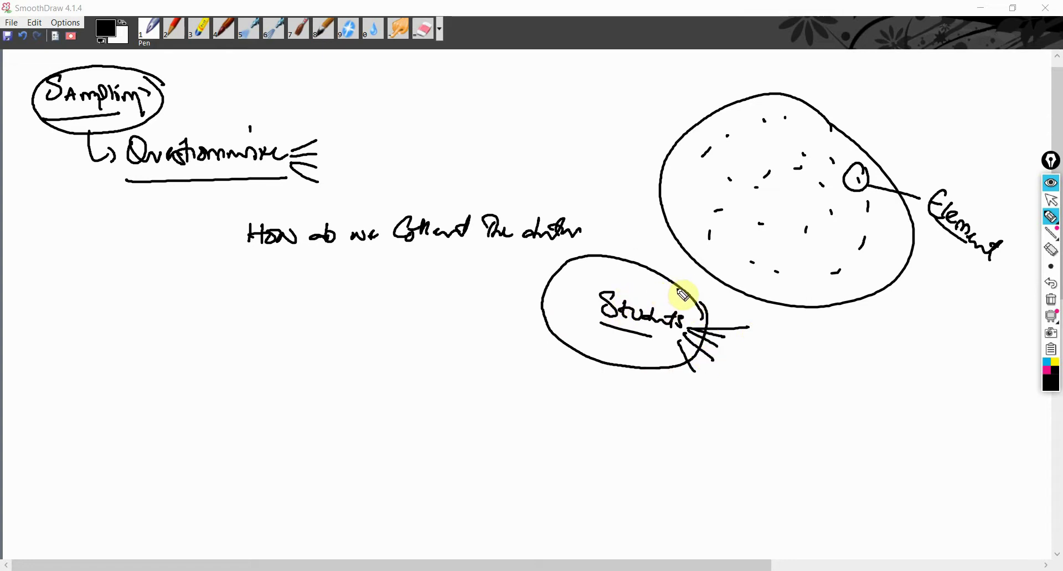
Step: Handwrite "Time", "Money" and "Access" next to the Students rays and underline Access
mouse_move(762, 316)
left_mouse_down()
mouse_move(792, 360)
mouse_move(790, 397)
mouse_move(761, 423)
mouse_move(780, 433)
left_mouse_up()
left_click_drag(727, 411, 769, 431)
left_click(765, 440)
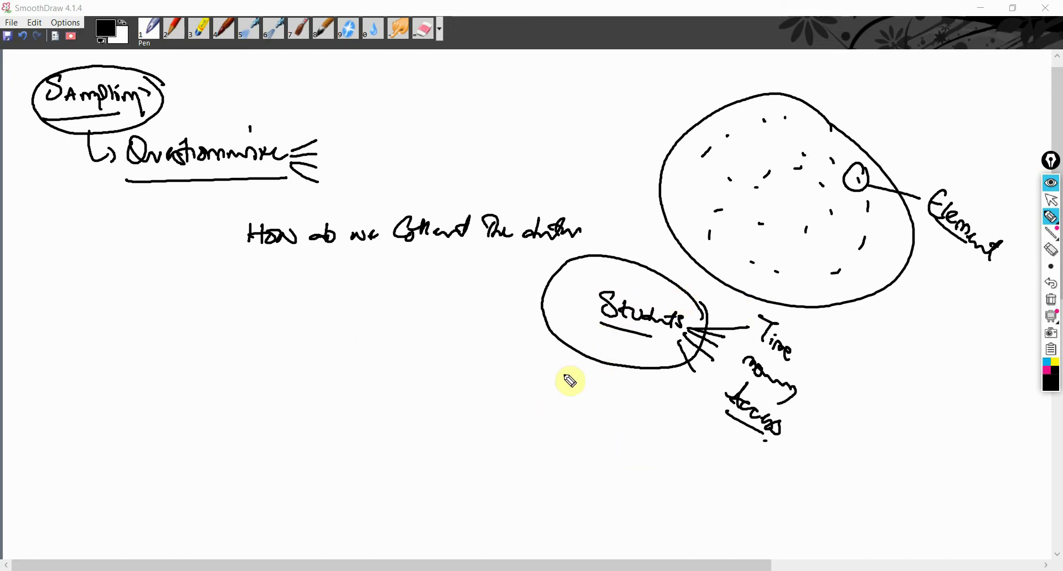
Step: Draw an arrow from Students to an encircled, underlined "Urban Stu." and attach two small circles to its outline
mouse_move(563, 360)
left_mouse_down()
mouse_move(541, 392)
mouse_move(554, 390)
left_mouse_up()
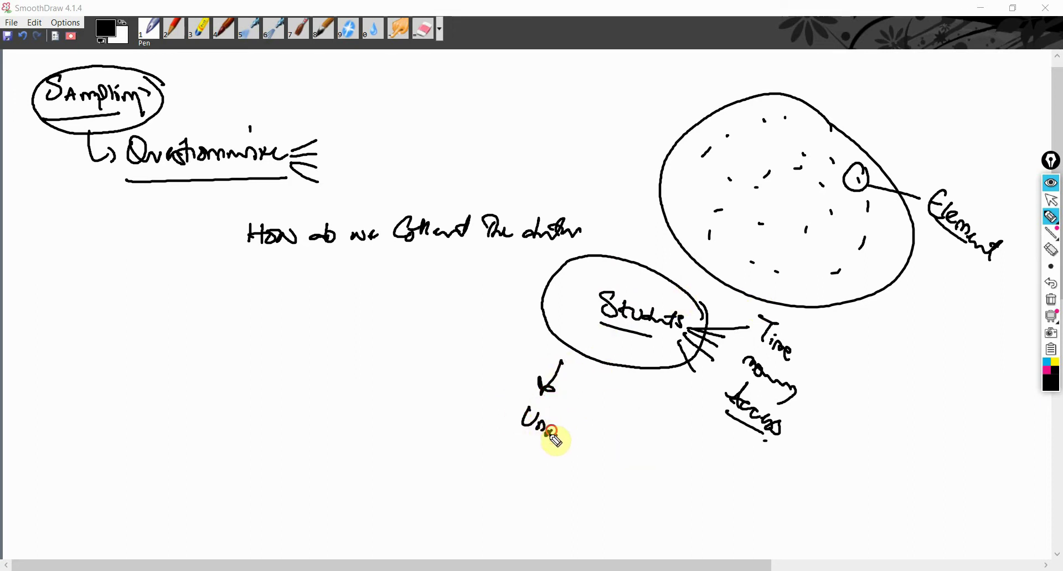
mouse_move(551, 433)
left_mouse_down()
mouse_move(637, 482)
mouse_move(554, 491)
mouse_move(667, 492)
mouse_move(710, 520)
left_mouse_up()
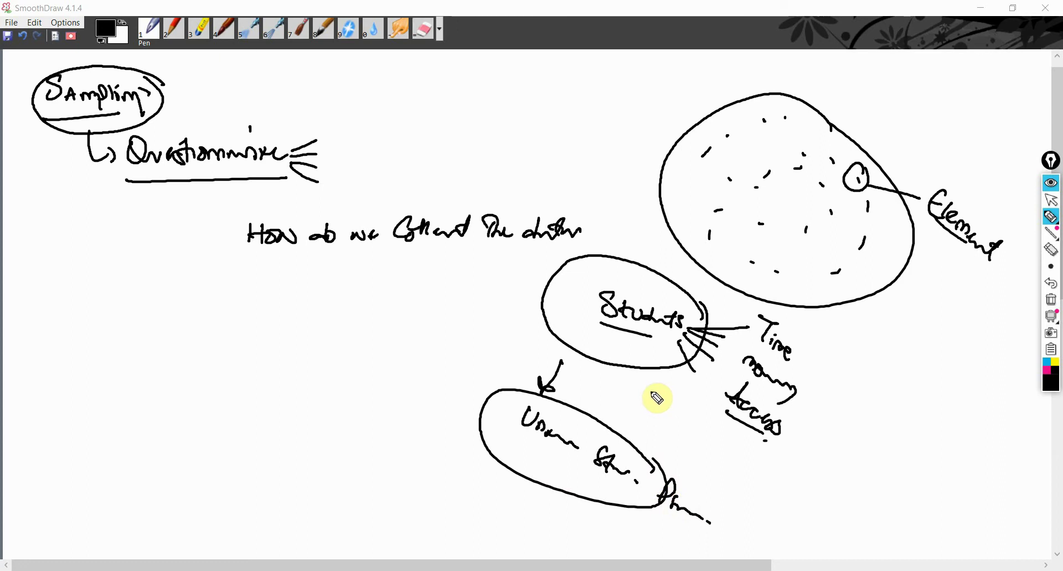
mouse_move(507, 430)
left_mouse_down()
mouse_move(562, 445)
mouse_move(610, 482)
left_mouse_up()
mouse_move(501, 361)
left_mouse_down()
mouse_move(490, 391)
mouse_move(503, 356)
mouse_move(510, 368)
mouse_move(468, 404)
mouse_move(485, 392)
left_mouse_up()
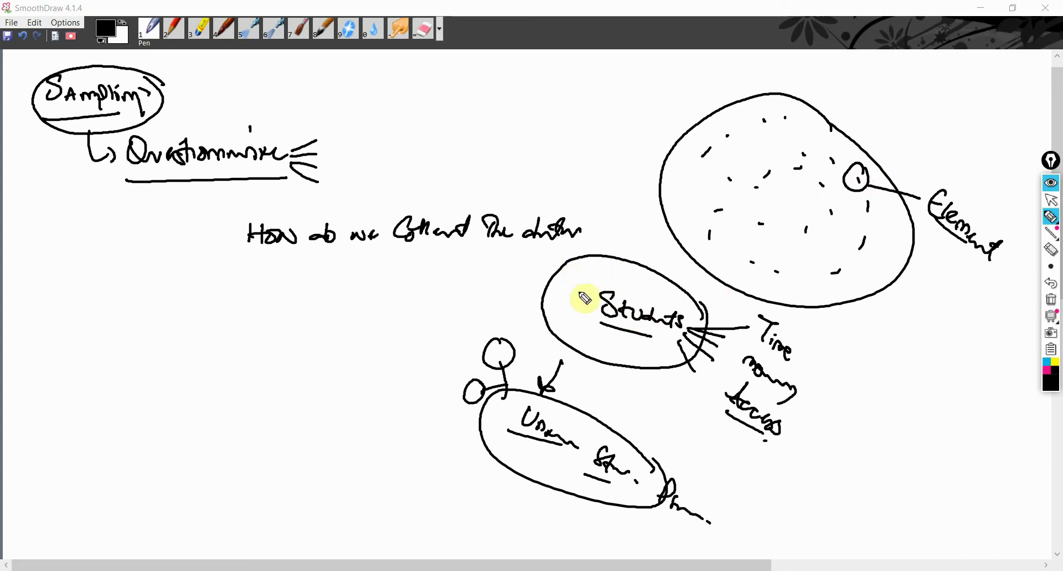
Step: Handwrite "Subset of the population.", underline "Subset", and draw an arrow pointing to the circled Sampling heading
mouse_move(270, 303)
left_mouse_down()
mouse_move(259, 326)
mouse_move(404, 327)
left_mouse_up()
mouse_move(416, 285)
left_mouse_down()
mouse_move(429, 335)
mouse_move(439, 304)
mouse_move(460, 323)
mouse_move(520, 323)
left_mouse_up()
left_click(520, 318)
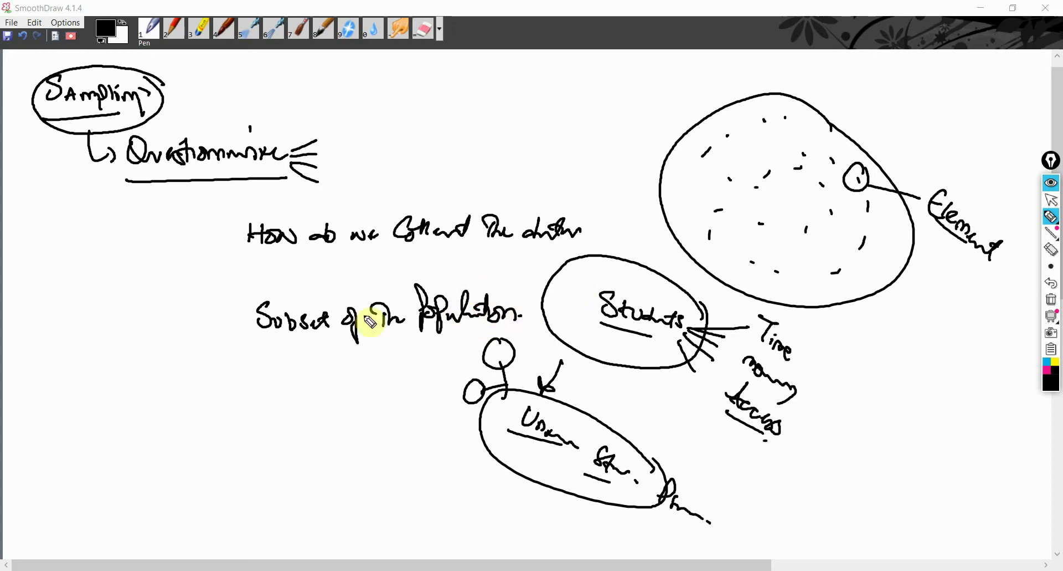
left_click_drag(266, 343, 346, 335)
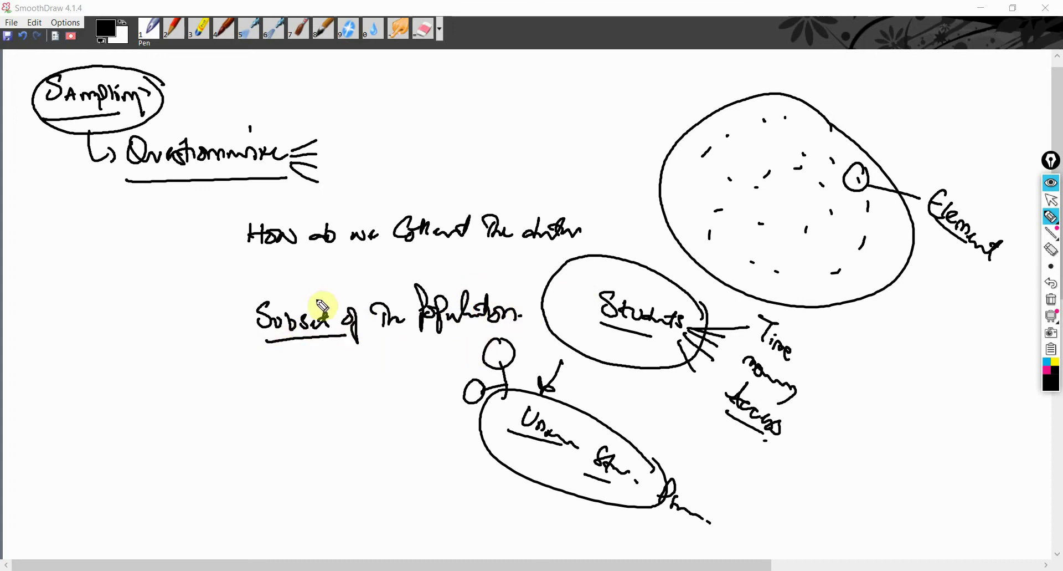
mouse_move(171, 100)
left_mouse_down()
mouse_move(196, 88)
mouse_move(161, 98)
mouse_move(179, 101)
left_mouse_up()
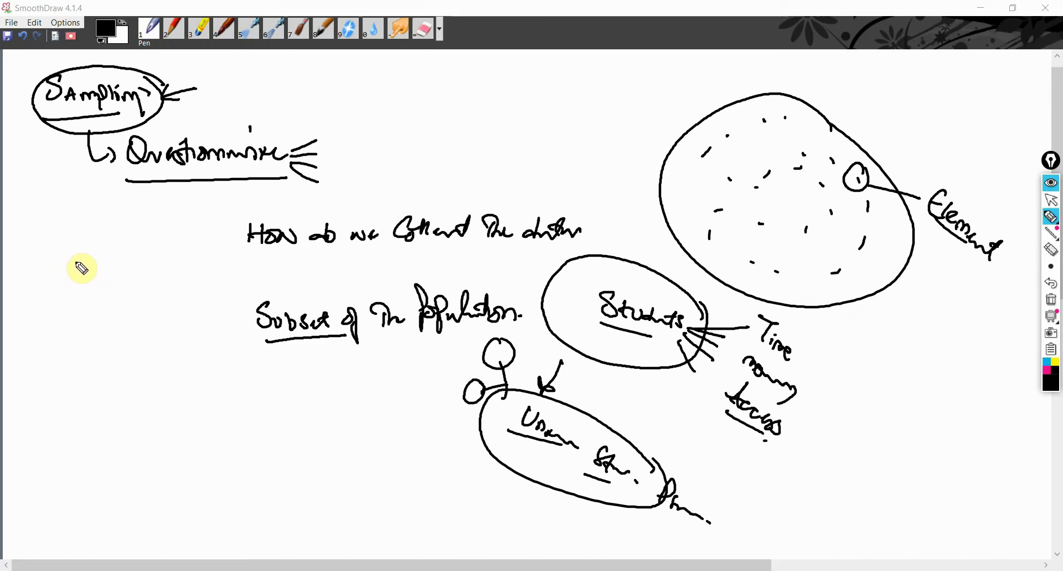
Step: Handwrite a dashed list of the terms "Population", "Sampling", "Sample" and "Element" below Questionnaire
mouse_move(59, 269)
left_mouse_down()
mouse_move(95, 283)
mouse_move(176, 271)
left_mouse_up()
left_click_drag(32, 296, 43, 296)
left_click_drag(50, 336, 62, 335)
mouse_move(82, 319)
left_mouse_down()
mouse_move(149, 310)
mouse_move(190, 336)
mouse_move(187, 350)
left_mouse_up()
mouse_move(68, 389)
left_mouse_down()
mouse_move(166, 403)
mouse_move(157, 376)
mouse_move(194, 374)
left_mouse_up()
left_click_drag(74, 440, 209, 435)
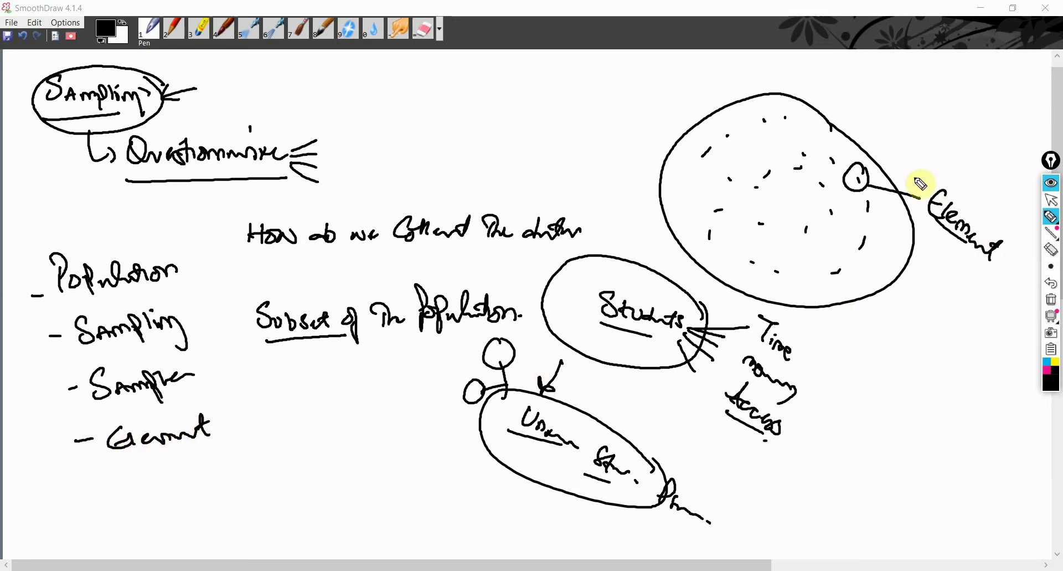
Step: Circle five more individual marks in the upper part of the large population oval
left_click(804, 146)
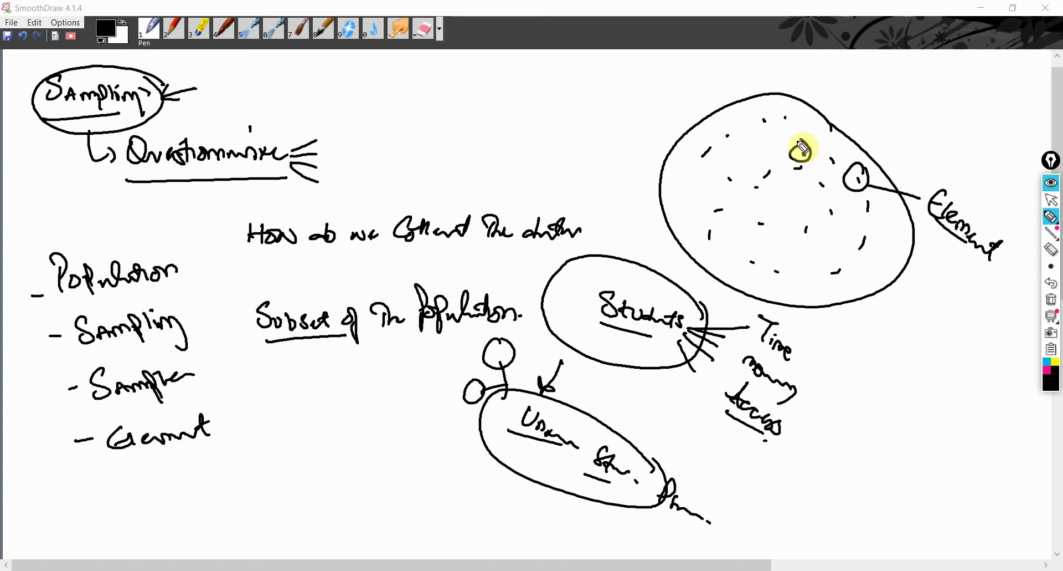
left_click_drag(792, 108, 714, 143)
left_click(726, 133)
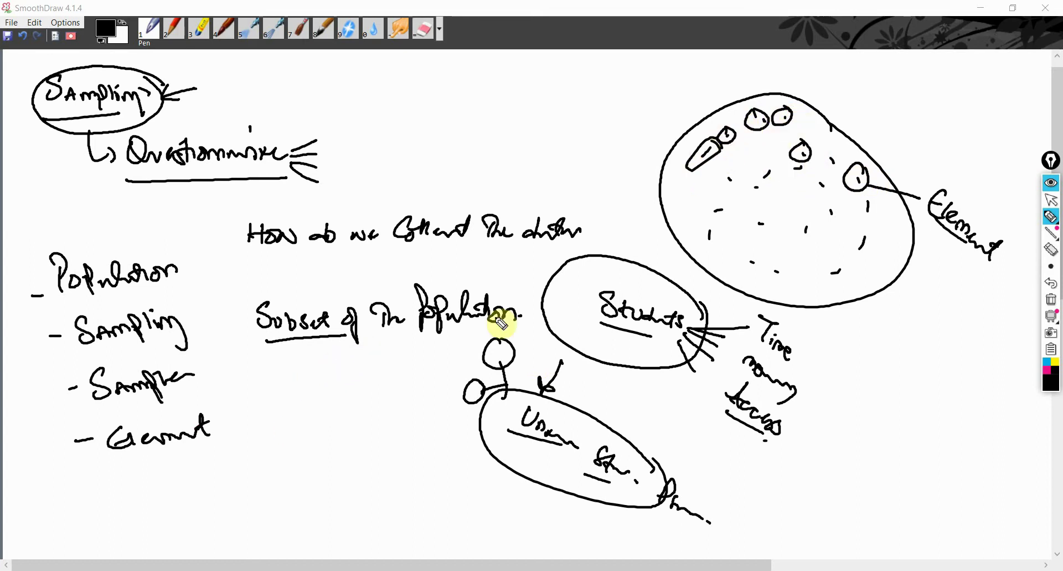
Step: Encircle a subgroup of marks inside the large oval and link one circled mark to the underlined label "Subject"
mouse_move(789, 187)
left_mouse_down()
mouse_move(755, 164)
mouse_move(712, 209)
mouse_move(777, 172)
left_mouse_up()
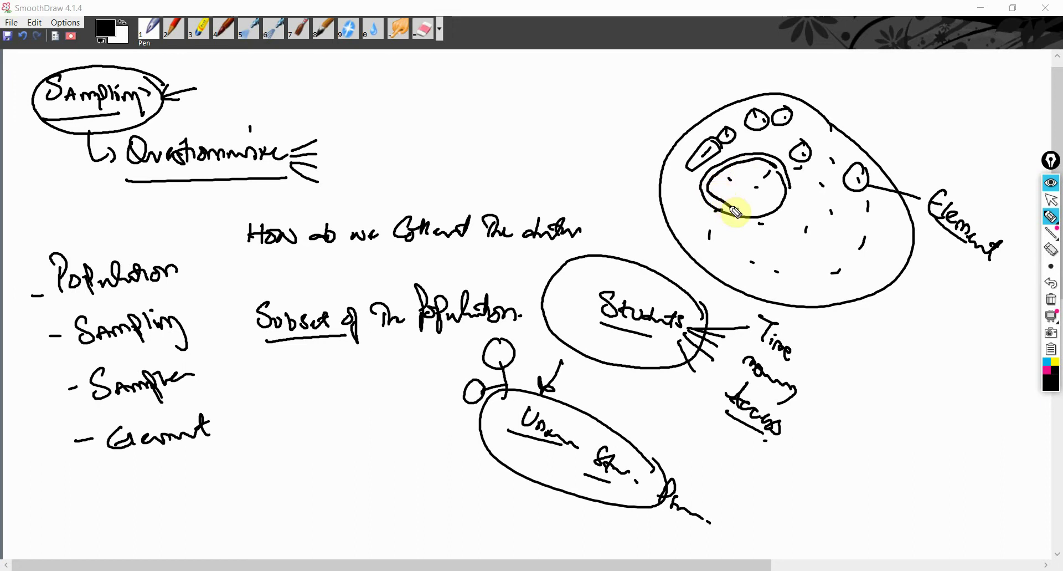
mouse_move(736, 212)
left_mouse_down()
mouse_move(778, 202)
mouse_move(611, 167)
left_mouse_up()
left_click_drag(609, 179, 615, 160)
mouse_move(514, 119)
left_mouse_down()
mouse_move(541, 166)
mouse_move(574, 143)
left_mouse_up()
left_click_drag(510, 164, 560, 163)
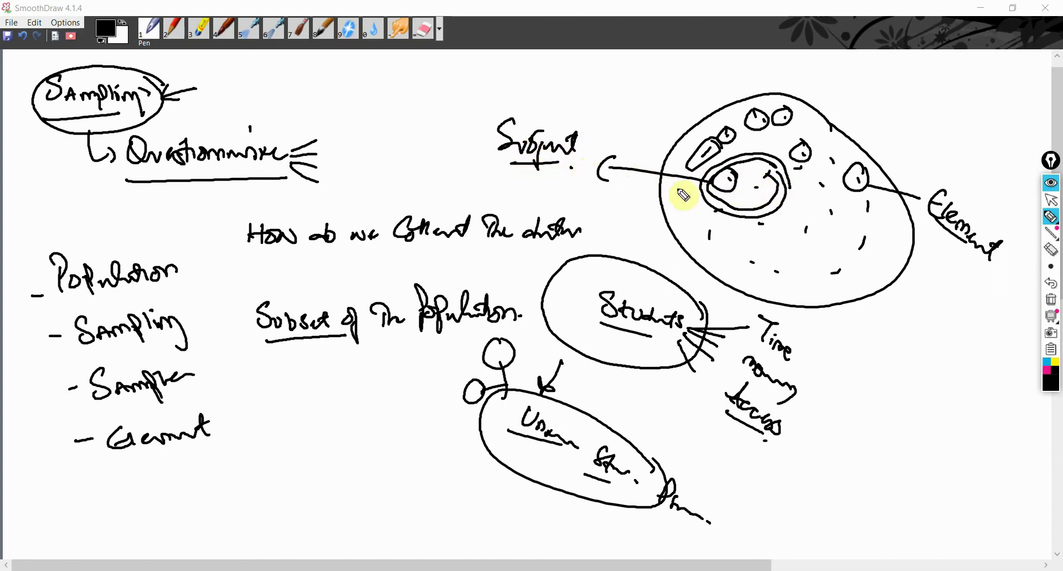
Step: Handwrite "Subject" beside Sample in the list, draw a curved arrow from Sample to Sampling, and underline Sampling
mouse_move(204, 379)
left_mouse_down()
mouse_move(250, 379)
mouse_move(320, 349)
mouse_move(289, 380)
left_mouse_up()
left_click_drag(206, 366, 192, 319)
left_click_drag(104, 346, 145, 338)
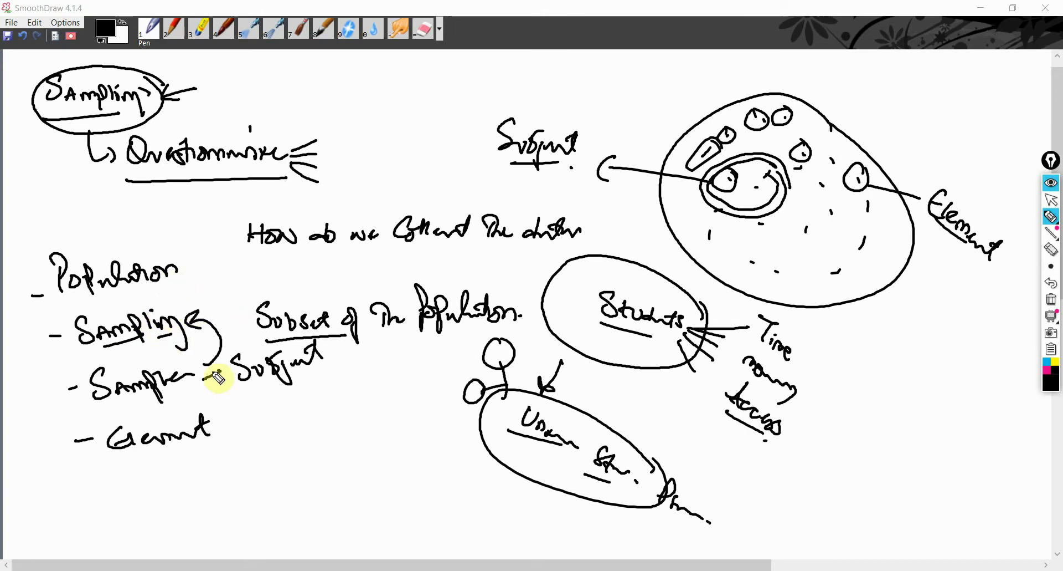
Step: Underline Element in the list, add an arrow and "Population." beside it, and trace over the Sampling heading's underline
left_click_drag(110, 454, 186, 445)
mouse_move(238, 413)
left_mouse_down()
mouse_move(222, 428)
mouse_move(278, 411)
mouse_move(292, 428)
mouse_move(302, 413)
mouse_move(387, 390)
left_mouse_up()
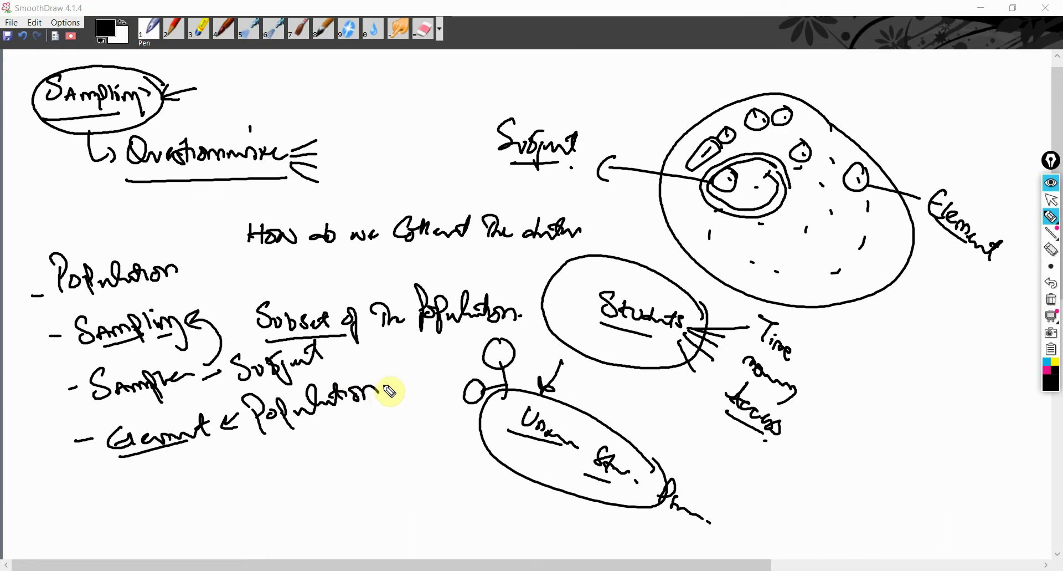
left_click(387, 390)
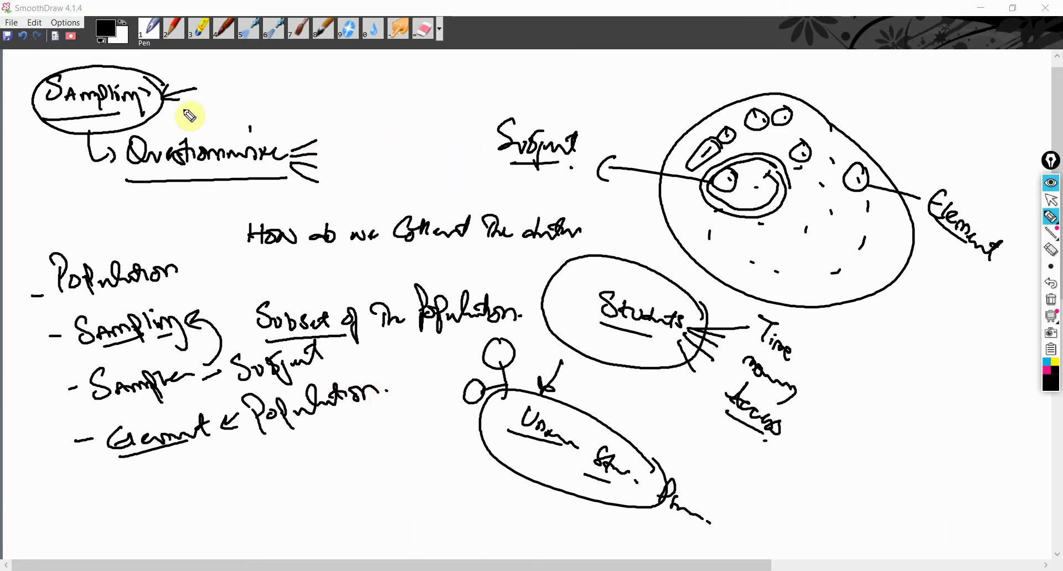
left_click_drag(47, 119, 107, 107)
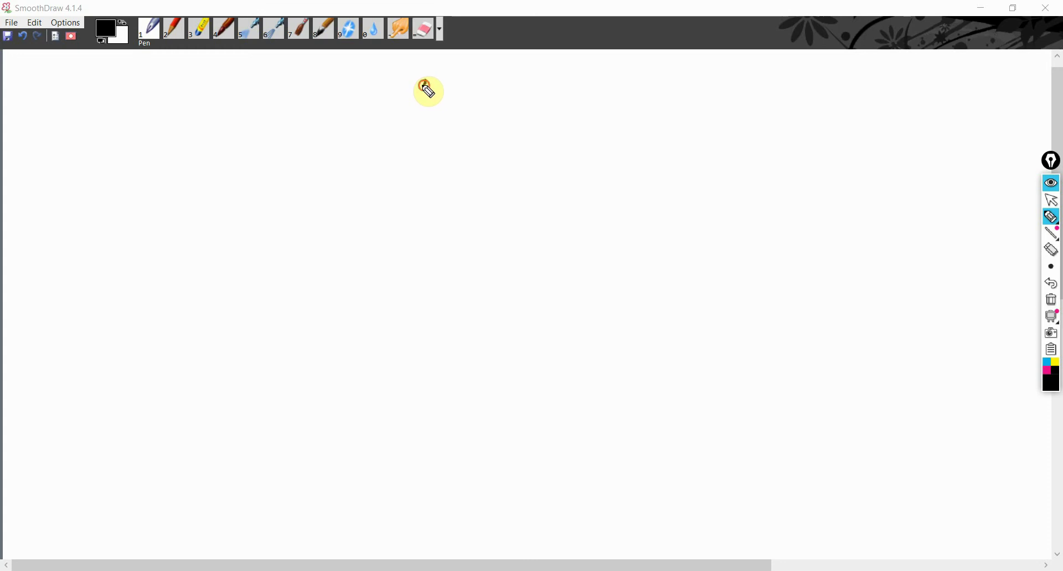
Step: Handwrite the heading "Sampling" on the blank canvas and draw a branch arrow to "Probability Sampling."
mouse_move(425, 84)
left_mouse_down()
mouse_move(422, 103)
mouse_move(471, 124)
mouse_move(482, 109)
mouse_move(507, 129)
left_mouse_up()
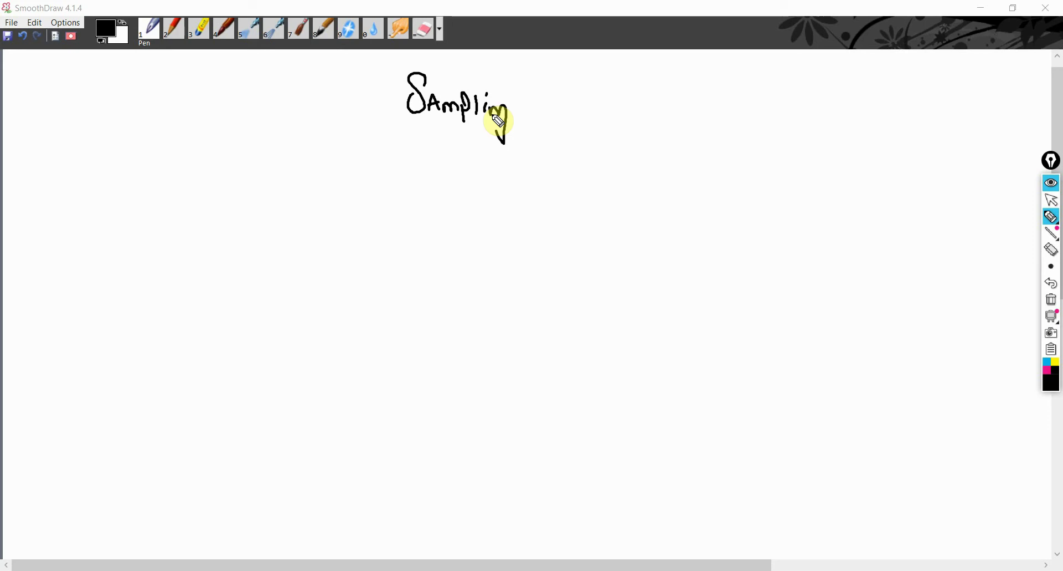
mouse_move(442, 134)
left_mouse_down()
mouse_move(447, 156)
mouse_move(342, 160)
mouse_move(354, 158)
left_mouse_up()
mouse_move(284, 162)
left_mouse_down()
mouse_move(304, 197)
mouse_move(344, 211)
mouse_move(373, 199)
mouse_move(408, 227)
left_mouse_up()
mouse_move(302, 231)
left_mouse_down()
mouse_move(294, 238)
mouse_move(313, 267)
mouse_move(349, 271)
mouse_move(363, 256)
mouse_move(375, 270)
left_mouse_up()
left_click(394, 266)
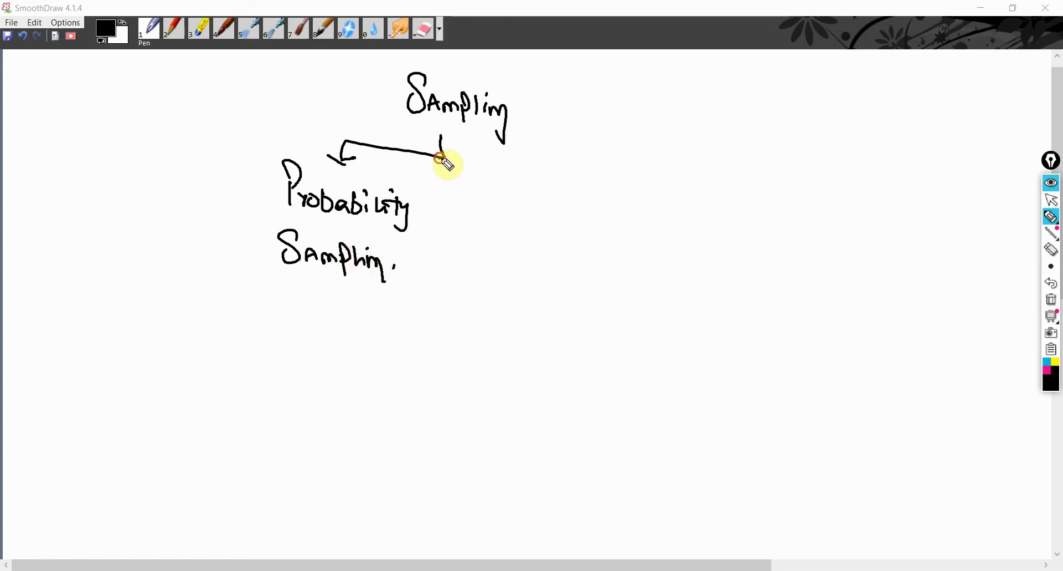
Step: Draw a second branch from the Sampling heading and handwrite "Non-Probability Sampling" beneath it
left_click_drag(445, 160, 581, 176)
mouse_move(526, 227)
left_mouse_down()
mouse_move(533, 215)
mouse_move(596, 225)
mouse_move(607, 238)
mouse_move(701, 226)
mouse_move(715, 236)
mouse_move(705, 255)
left_mouse_up()
mouse_move(748, 217)
left_mouse_down()
mouse_move(750, 245)
mouse_move(795, 249)
mouse_move(803, 273)
mouse_move(827, 273)
left_mouse_up()
Step: Label Probability with an arrow to "Chance", write "No Chance" under Non-Probability, and underline both branch names
mouse_move(242, 193)
left_mouse_down()
mouse_move(266, 191)
mouse_move(247, 204)
left_mouse_up()
left_click_drag(156, 165, 159, 194)
left_click_drag(157, 163, 178, 194)
left_click_drag(186, 182, 214, 188)
left_click_drag(513, 242, 643, 242)
mouse_move(525, 284)
left_mouse_down()
mouse_move(532, 268)
mouse_move(548, 269)
left_mouse_up()
left_click_drag(554, 274, 661, 277)
left_click_drag(287, 220, 378, 216)
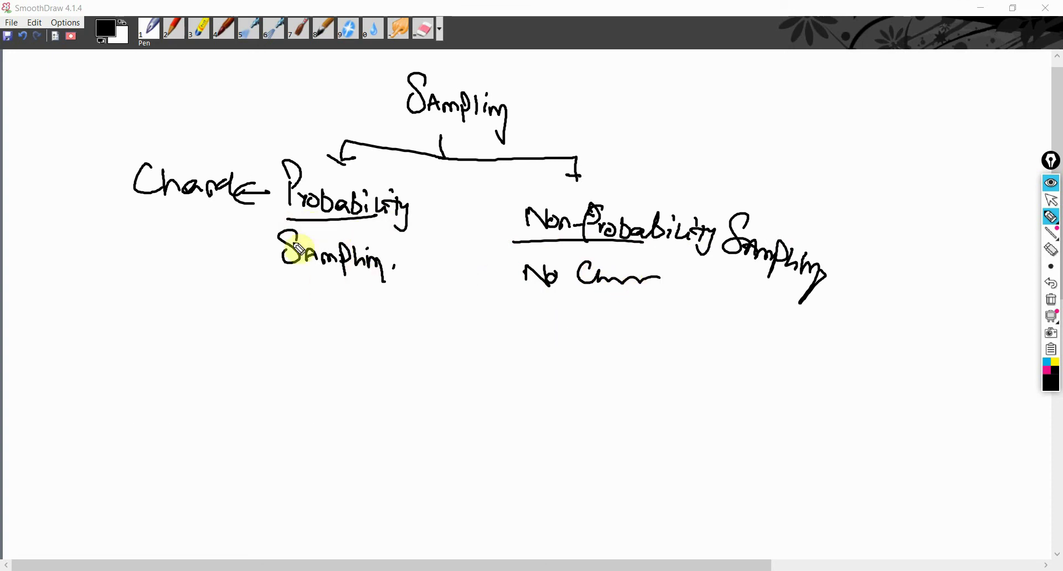
Step: Encircle "Chance" and handwrite "Element in Pop to be selected Subject." below Probability Sampling
mouse_move(271, 195)
left_mouse_down()
mouse_move(143, 147)
mouse_move(275, 185)
left_mouse_up()
mouse_move(224, 307)
left_mouse_down()
mouse_move(238, 329)
mouse_move(429, 332)
left_mouse_up()
mouse_move(310, 356)
left_mouse_down()
mouse_move(311, 380)
mouse_move(321, 368)
mouse_move(404, 385)
mouse_move(430, 361)
mouse_move(434, 378)
mouse_move(486, 364)
mouse_move(481, 376)
left_mouse_up()
mouse_move(344, 407)
left_mouse_down()
mouse_move(328, 438)
mouse_move(455, 422)
left_mouse_up()
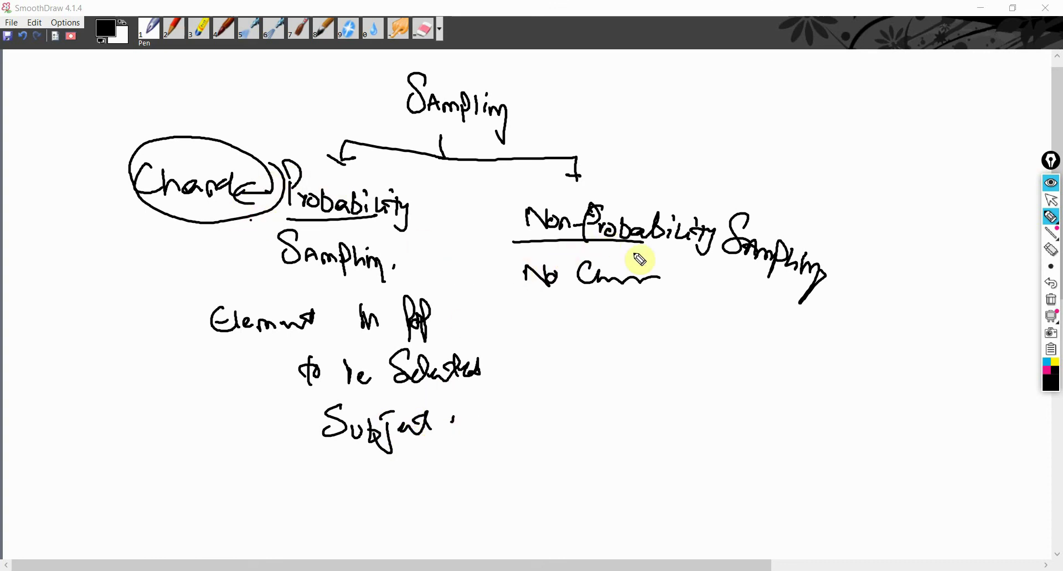
Step: Encircle "No Chance", draw two short arrows below it, and underline "Element" in the probability note
mouse_move(666, 260)
left_mouse_down()
mouse_move(544, 242)
mouse_move(673, 252)
left_mouse_up()
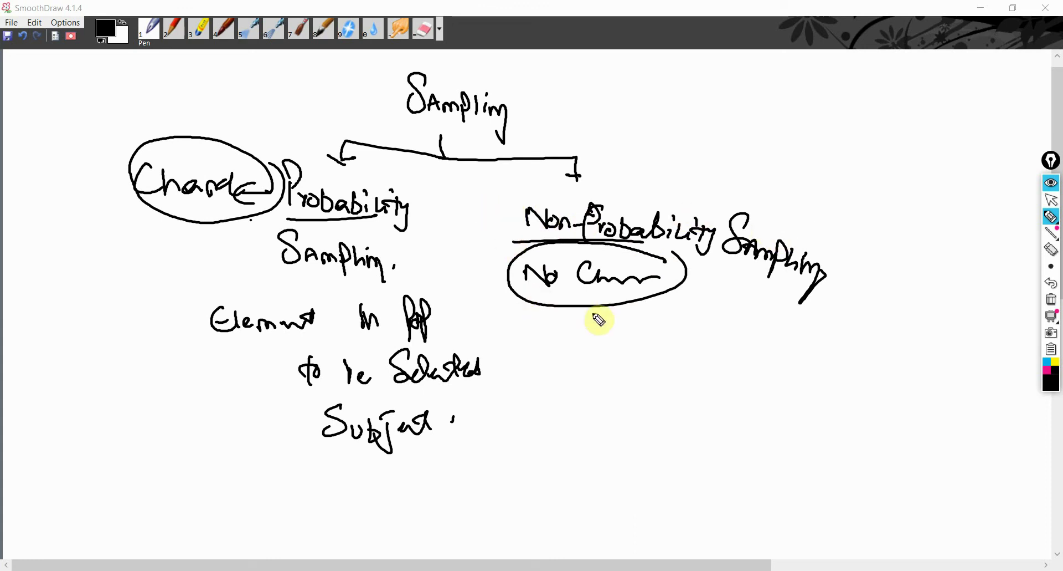
mouse_move(588, 327)
left_mouse_down()
mouse_move(668, 310)
mouse_move(658, 332)
left_mouse_up()
left_click_drag(248, 340, 289, 339)
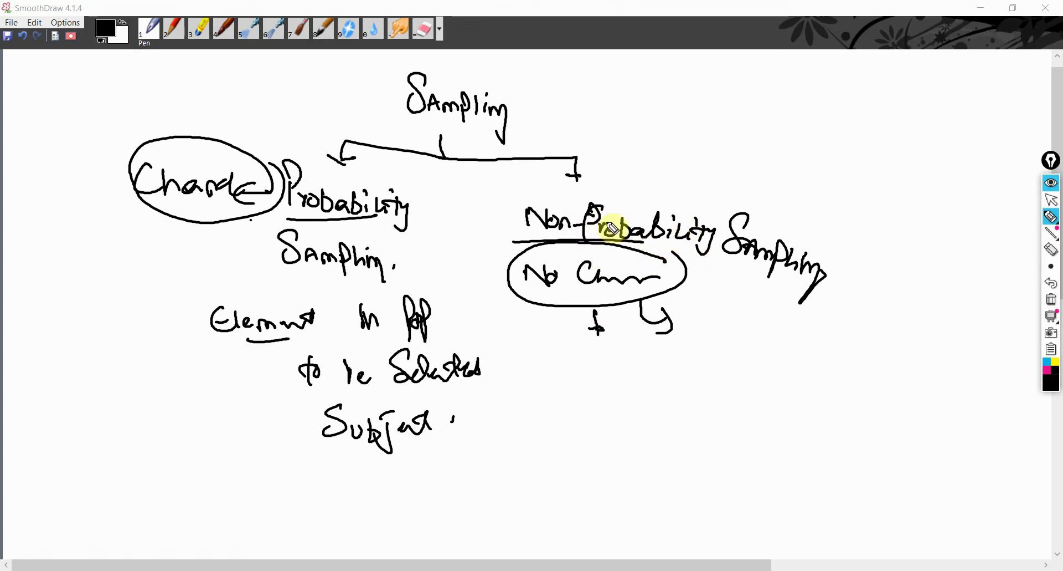
Step: Box Non-Probability Sampling with short lines along one edge, then encircle Probability Sampling with short strokes beside it
mouse_move(515, 241)
left_mouse_down()
mouse_move(567, 201)
mouse_move(869, 195)
mouse_move(868, 297)
left_mouse_up()
mouse_move(900, 201)
left_mouse_down()
mouse_move(866, 205)
mouse_move(889, 214)
left_mouse_up()
mouse_move(862, 225)
left_mouse_down()
mouse_move(892, 224)
mouse_move(886, 237)
left_mouse_up()
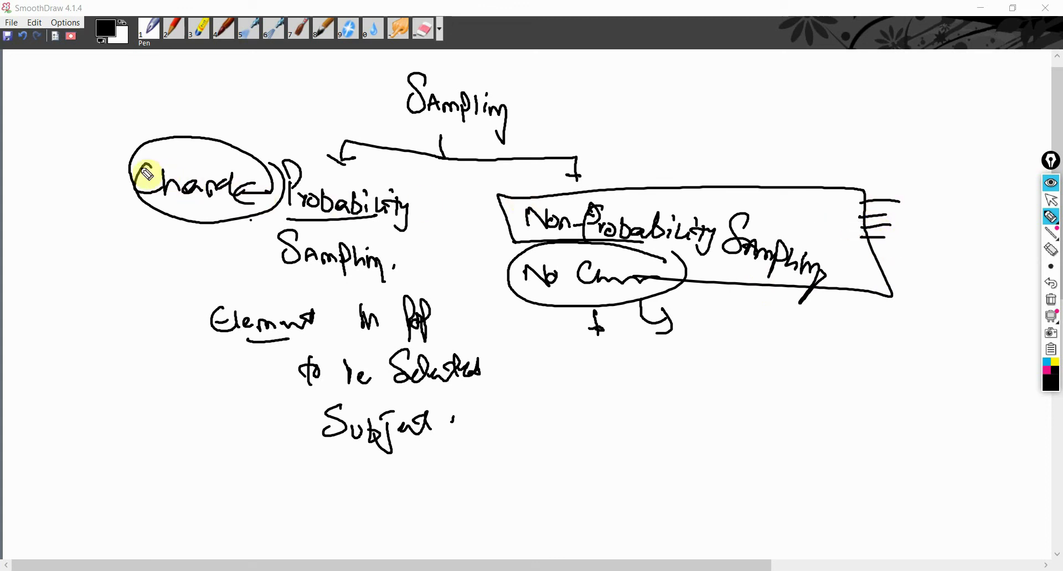
mouse_move(302, 213)
left_mouse_down()
mouse_move(270, 222)
mouse_move(265, 244)
left_mouse_up()
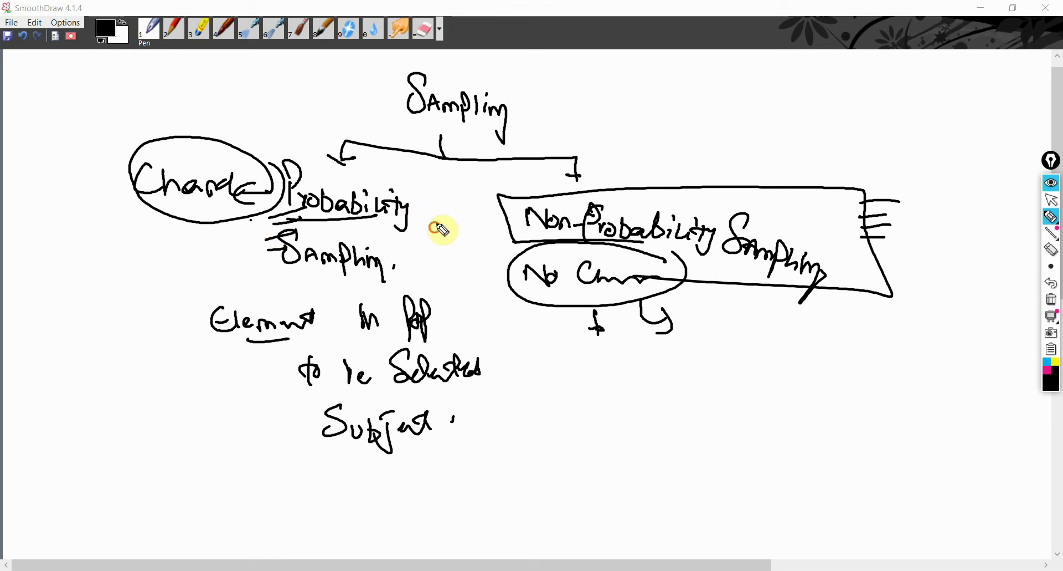
mouse_move(436, 227)
left_mouse_down()
mouse_move(350, 148)
mouse_move(291, 269)
mouse_move(458, 254)
mouse_move(450, 213)
left_mouse_up()
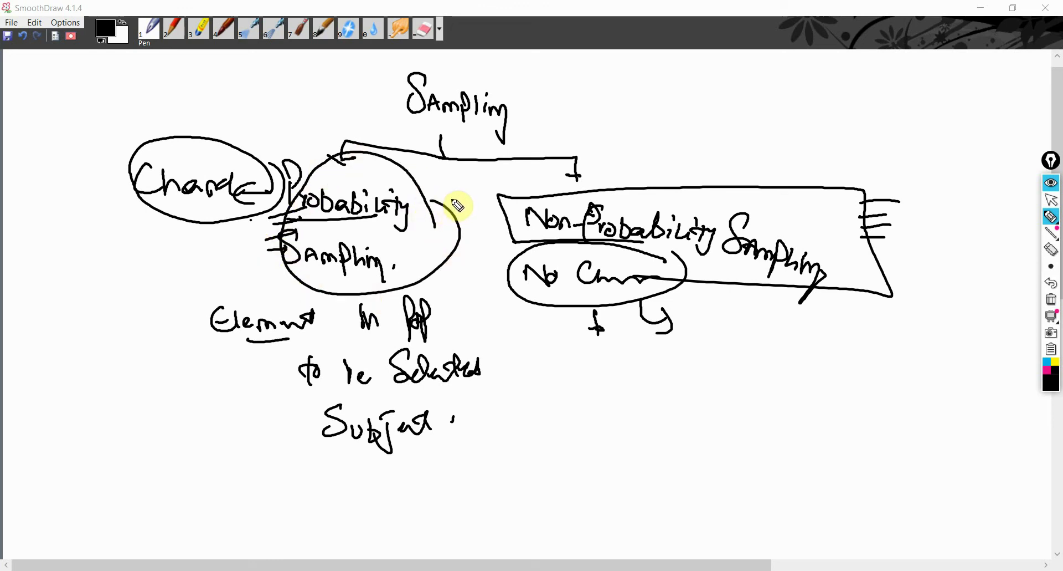